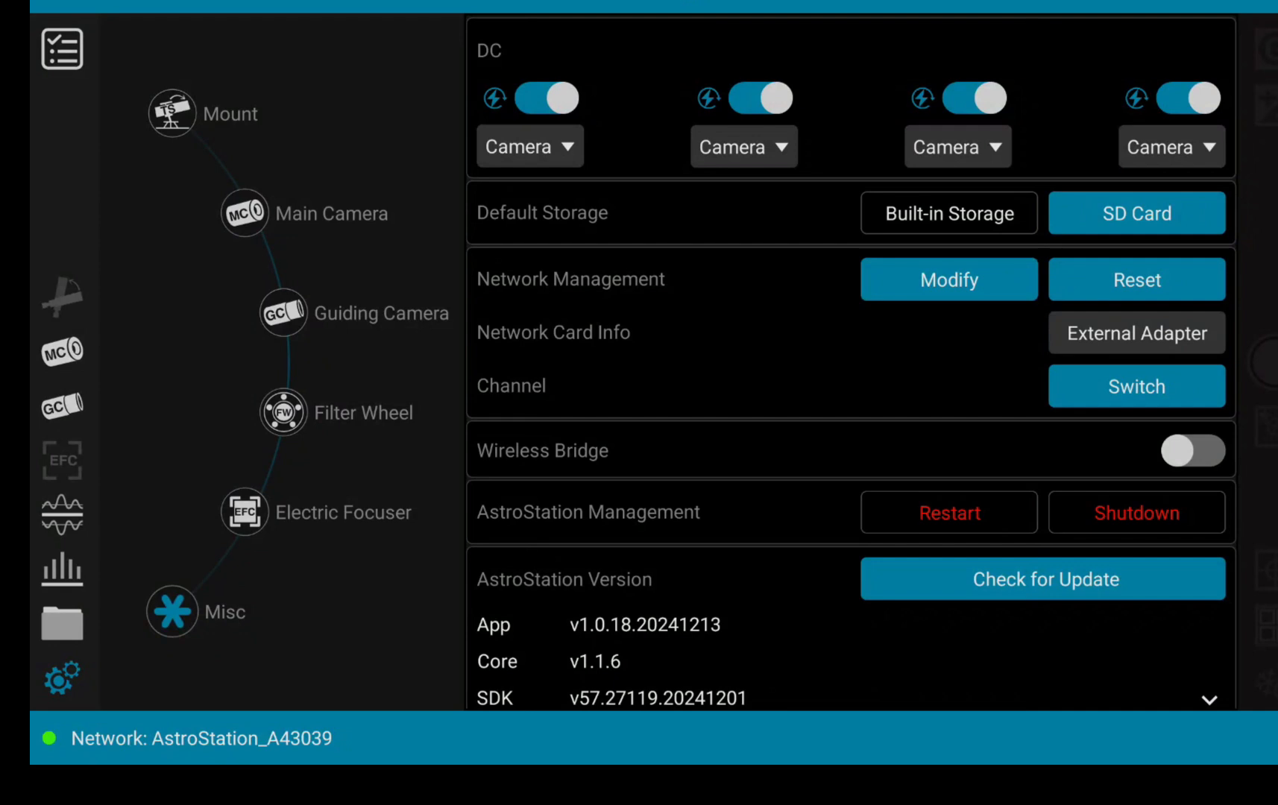
Turn the Wireless Bridge on so nearby home WiFi networks are listed
{"action": "left_click", "coordinate": [1193, 450]}
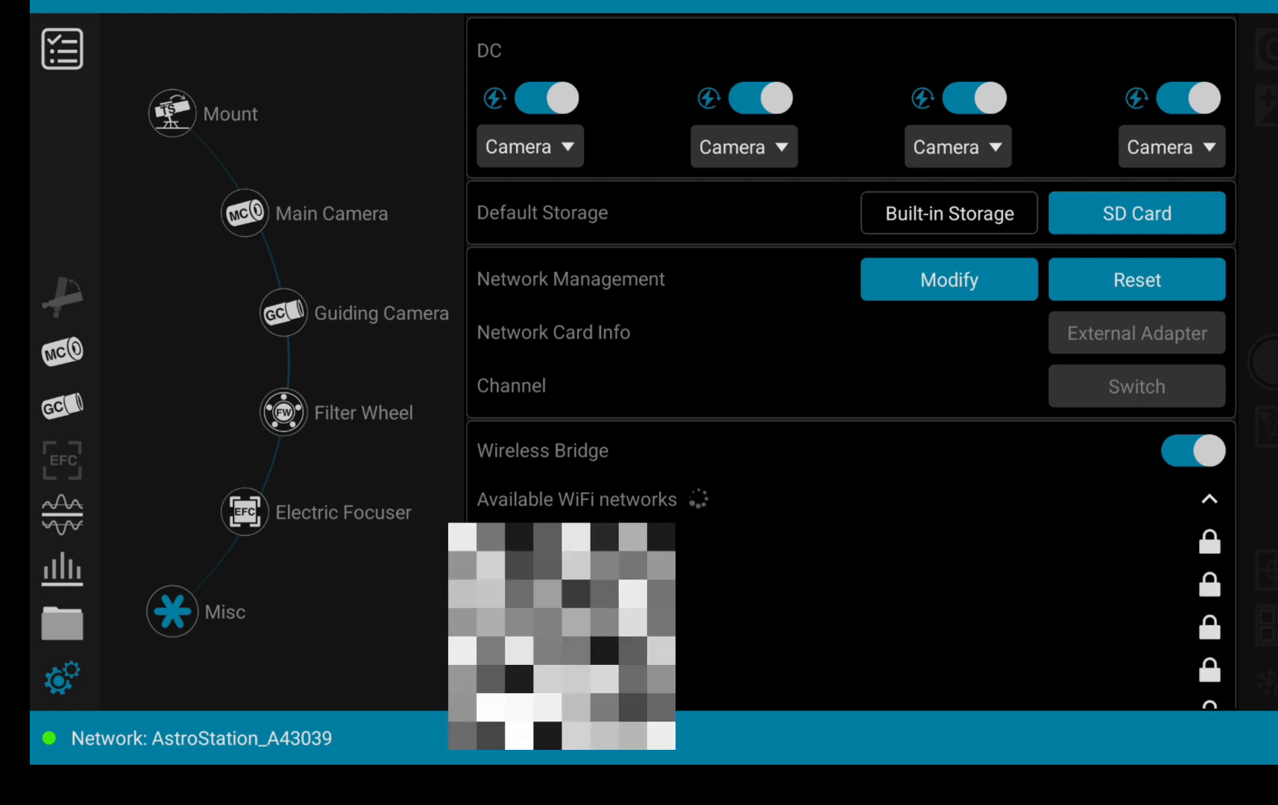
{"action": "scroll", "coordinate": [851, 400], "scroll_direction": "down", "scroll_amount": 3}
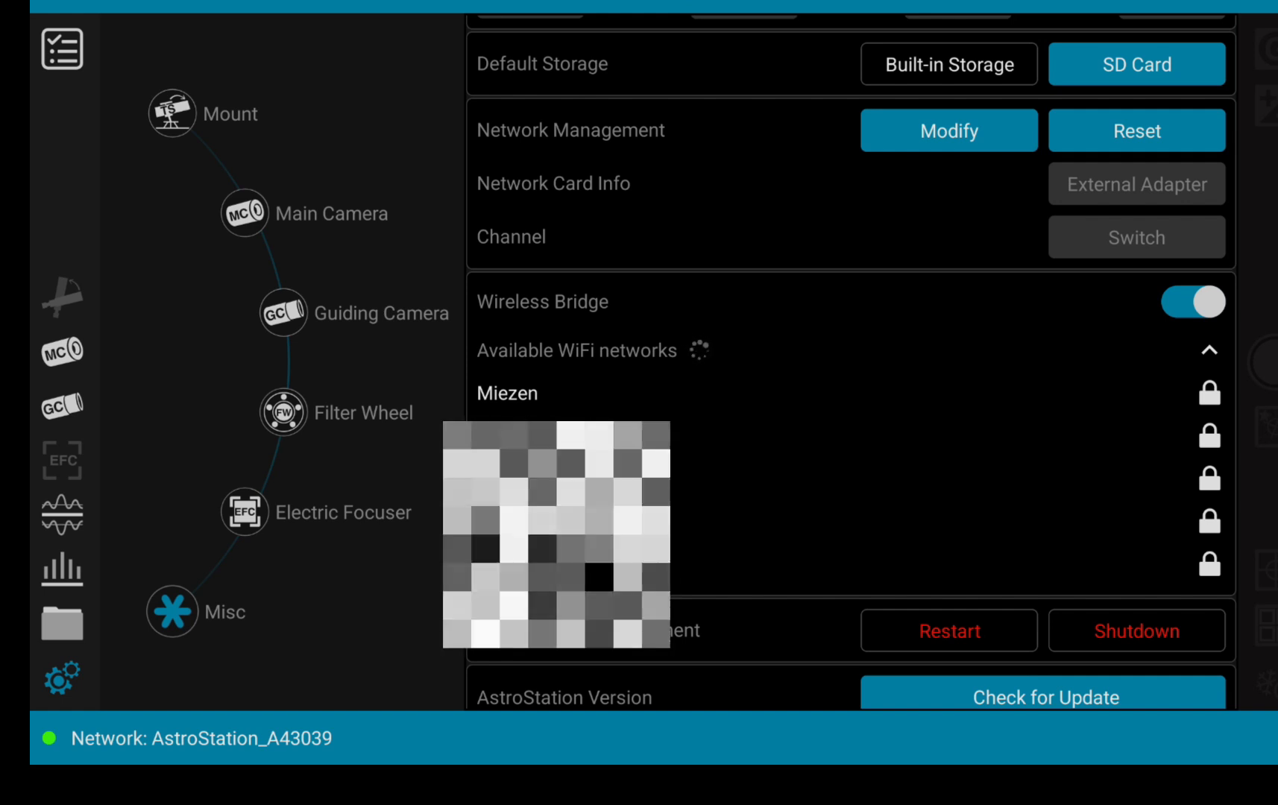
Choose the Miezen network and enter its WiFi password in the prompt
{"action": "left_click", "coordinate": [507, 393]}
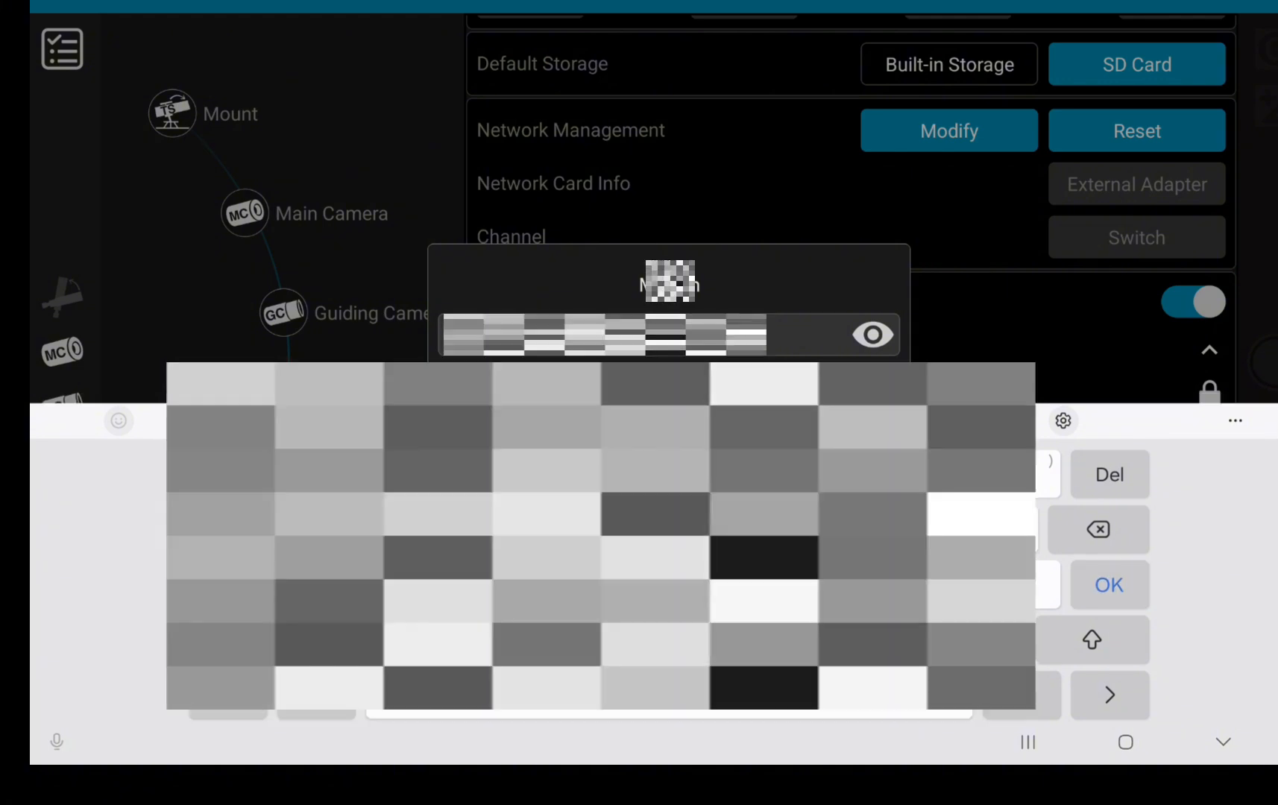
Submit the password so the station joins Miezen, shown as connected
{"action": "key", "text": "Return"}
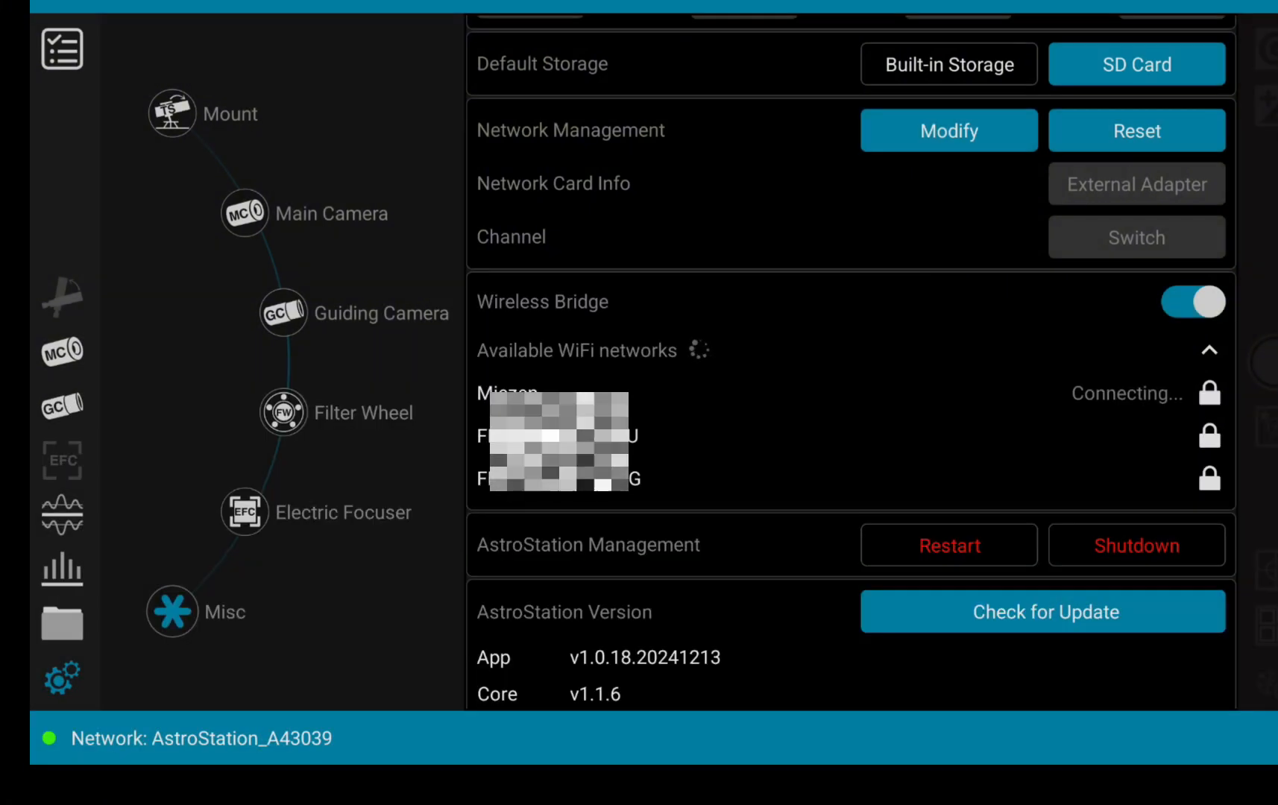